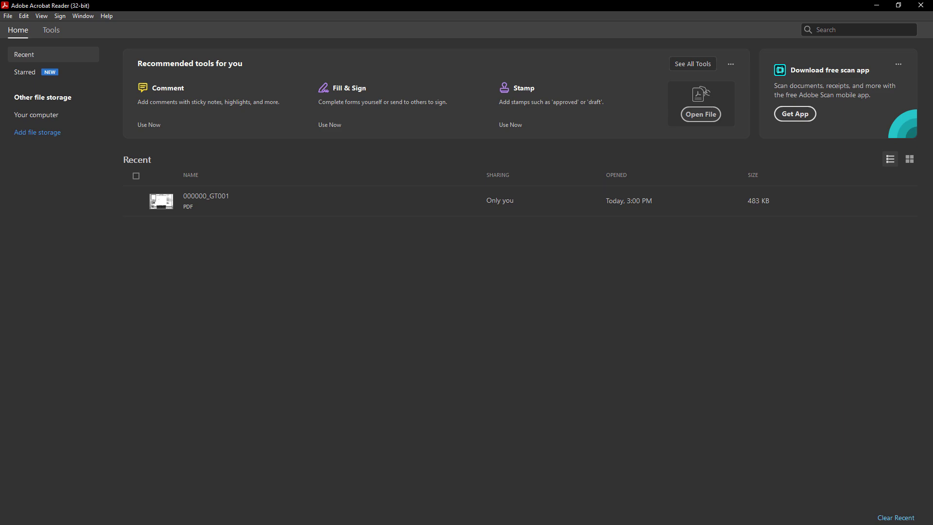
- In Preferences, review Identity and enable automatic trust for validly certified documents under Enhanced Security
{"action": "left_click", "coordinate": [23, 15]}
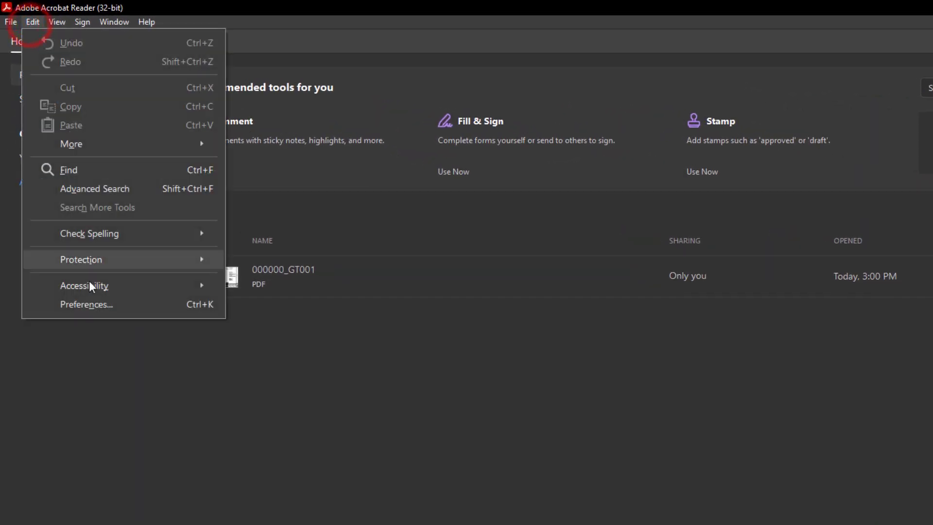
{"action": "left_click", "coordinate": [102, 305]}
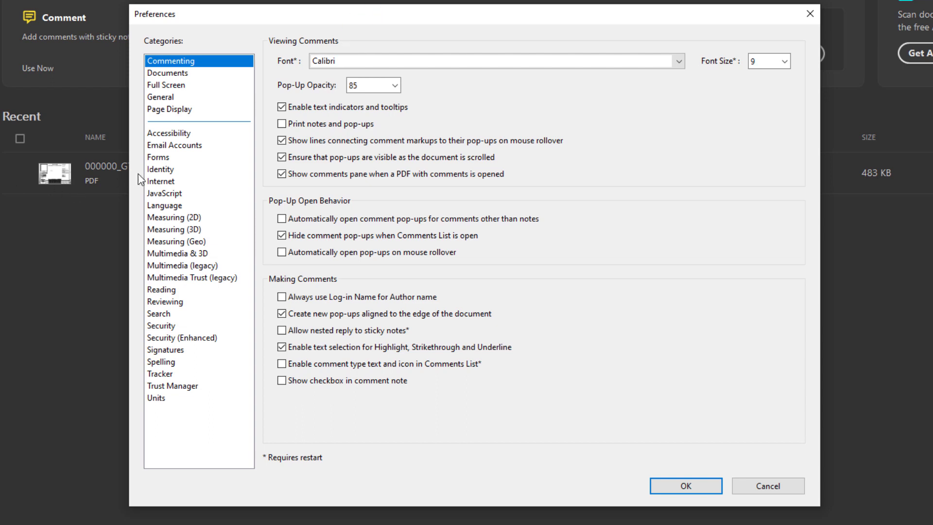
{"action": "left_click", "coordinate": [169, 170]}
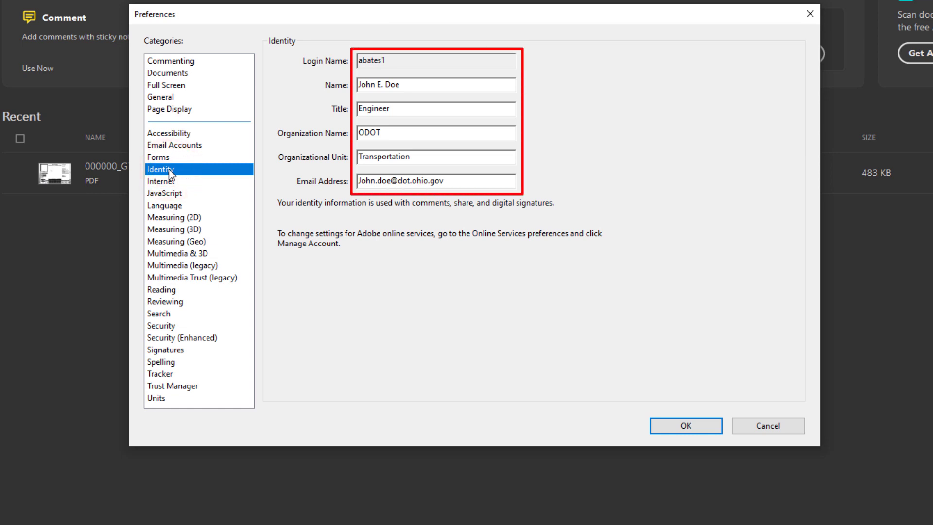
{"action": "left_click", "coordinate": [186, 338]}
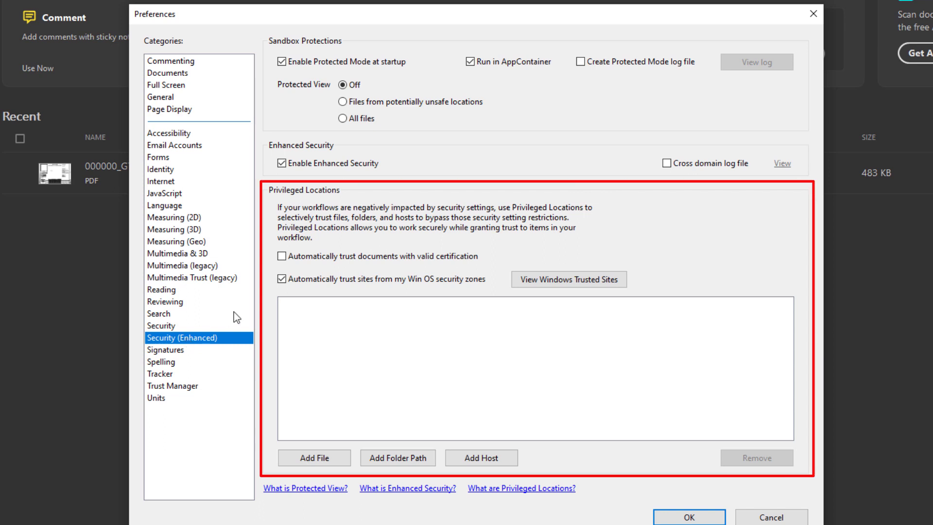
{"action": "left_click", "coordinate": [332, 257]}
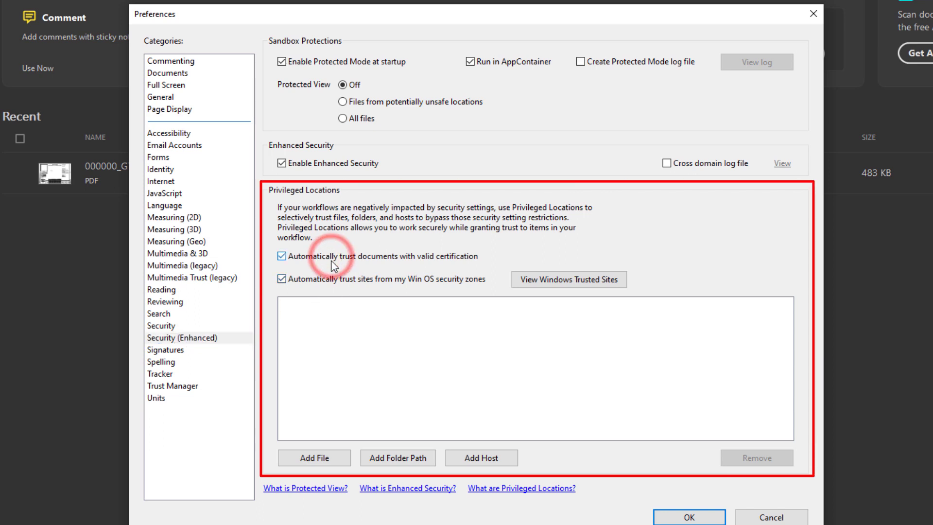
{"action": "left_click", "coordinate": [178, 350]}
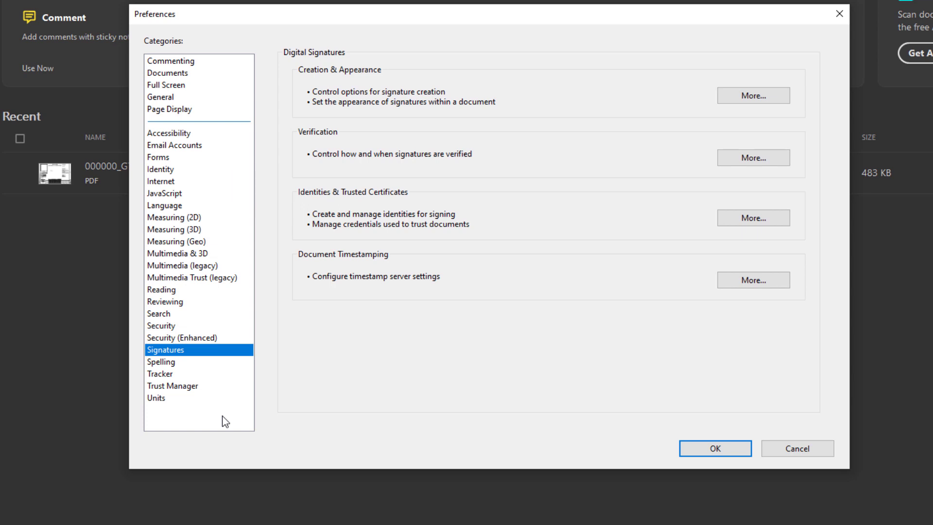
- Set the DOTROOT-issued digital ID as the one used for signing, then close the ID settings
{"action": "left_click", "coordinate": [761, 217]}
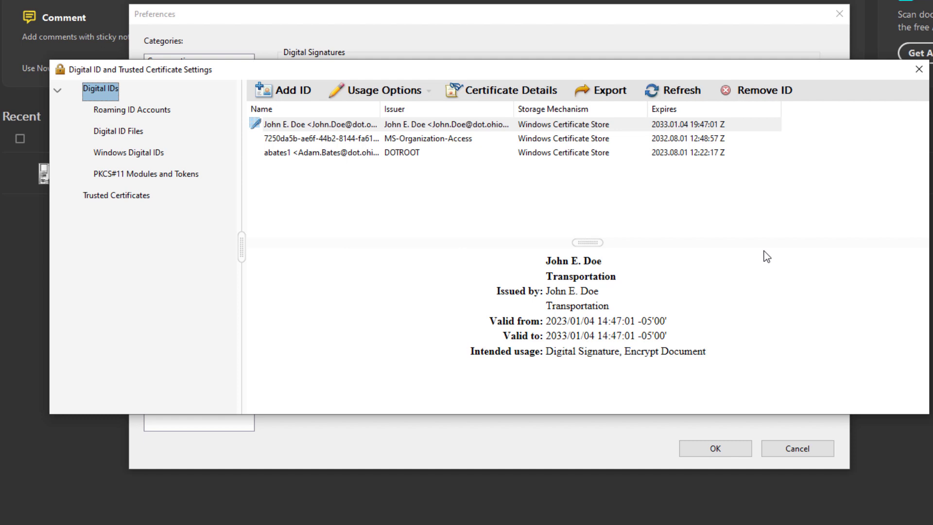
{"action": "left_click", "coordinate": [322, 154]}
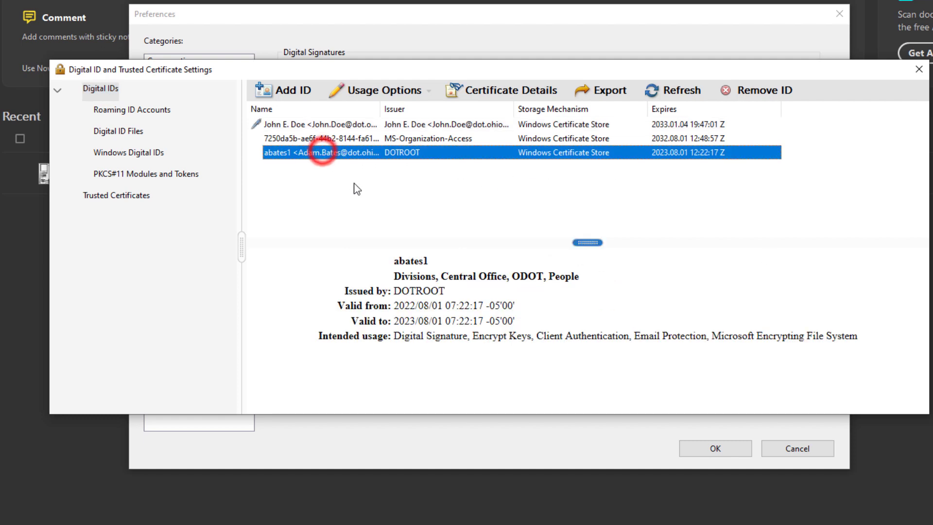
{"action": "left_click", "coordinate": [403, 94]}
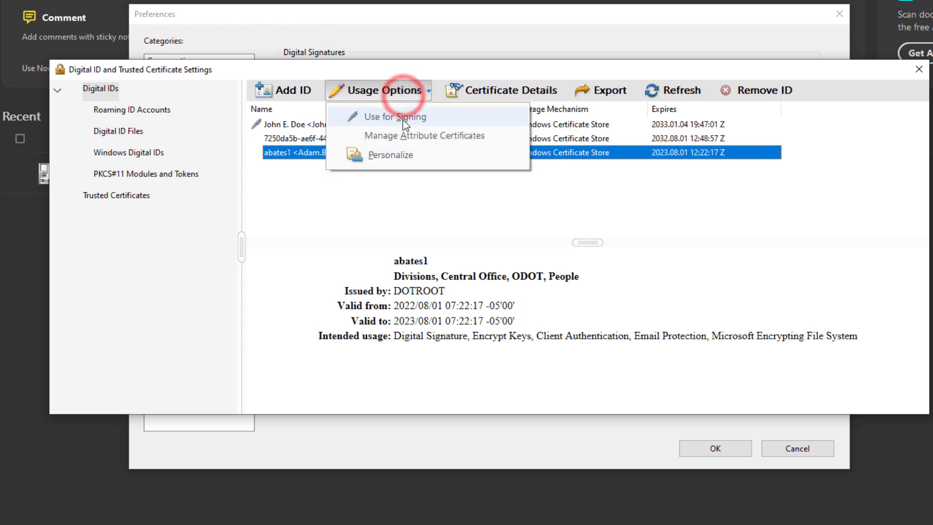
{"action": "left_click", "coordinate": [403, 120]}
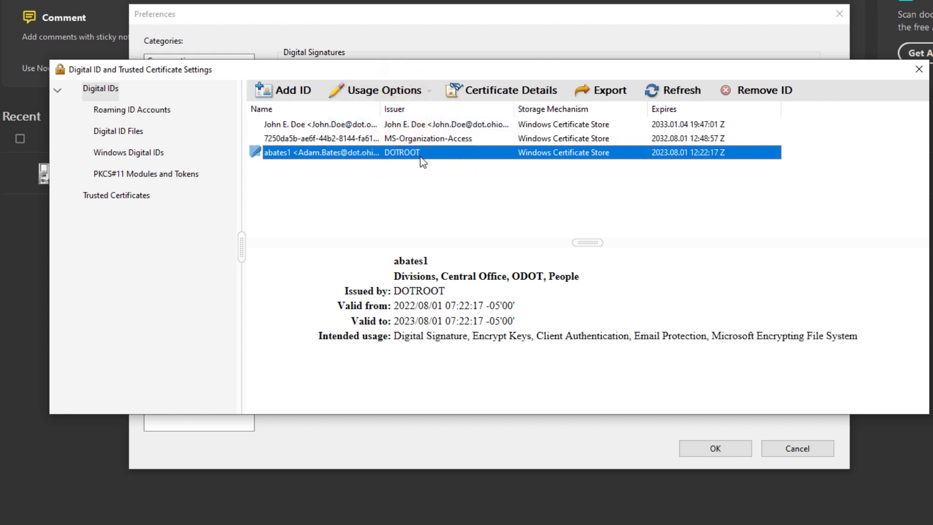
{"action": "left_click", "coordinate": [412, 179]}
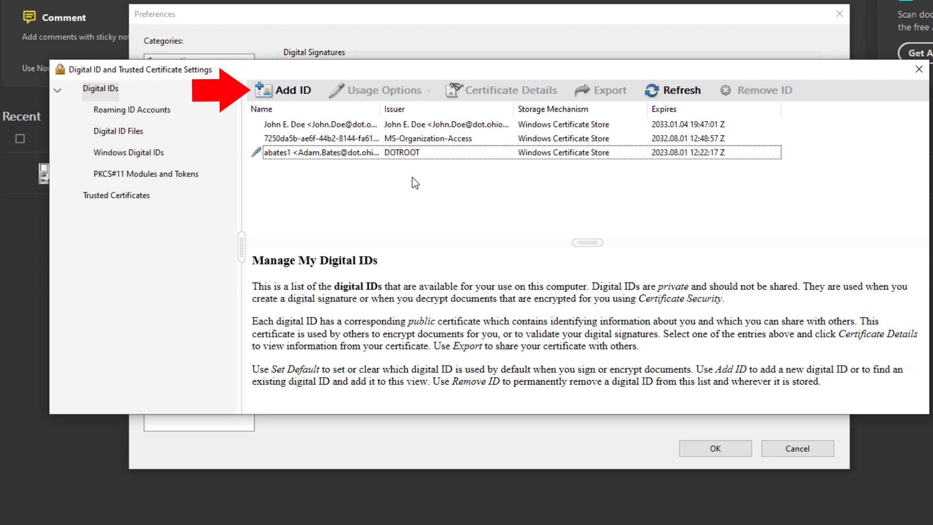
{"action": "left_click", "coordinate": [919, 75]}
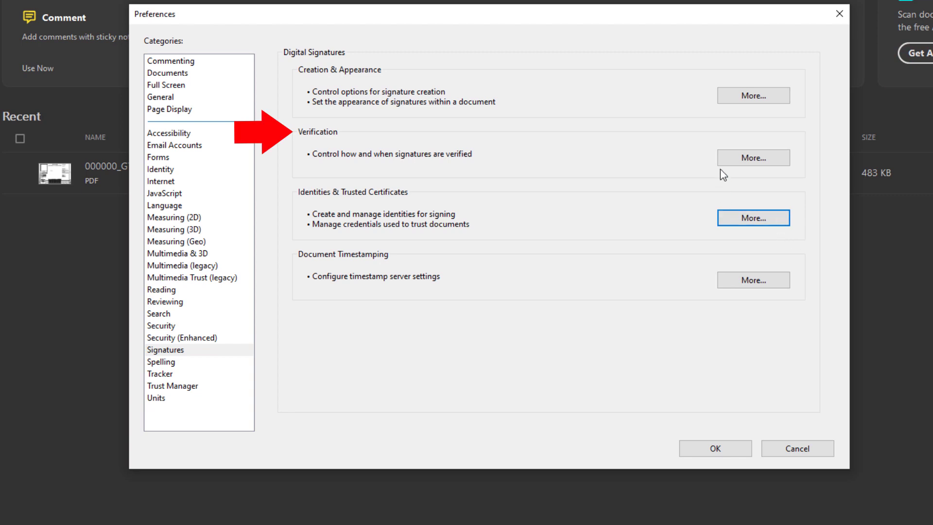
- Turn off required revocation checking and trust Windows root certificates for signatures and certified documents
{"action": "left_click", "coordinate": [733, 158]}
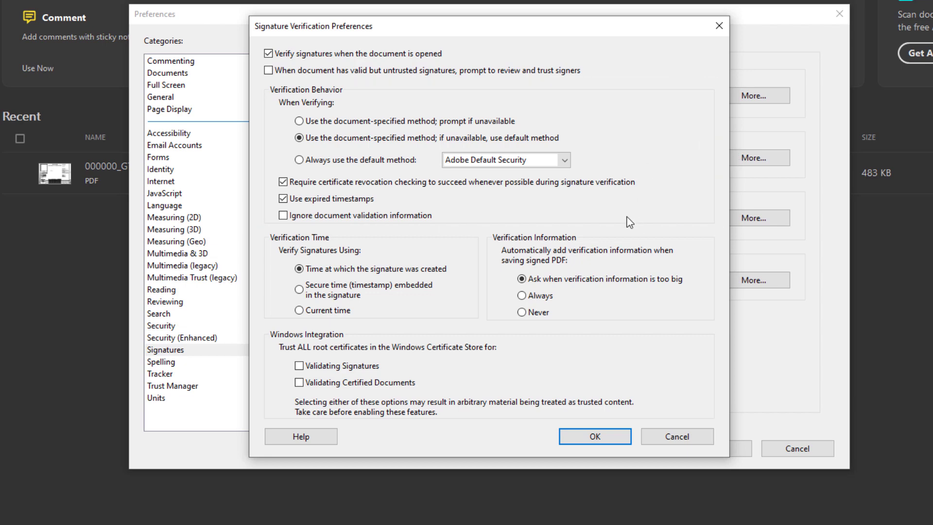
{"action": "left_click", "coordinate": [416, 185]}
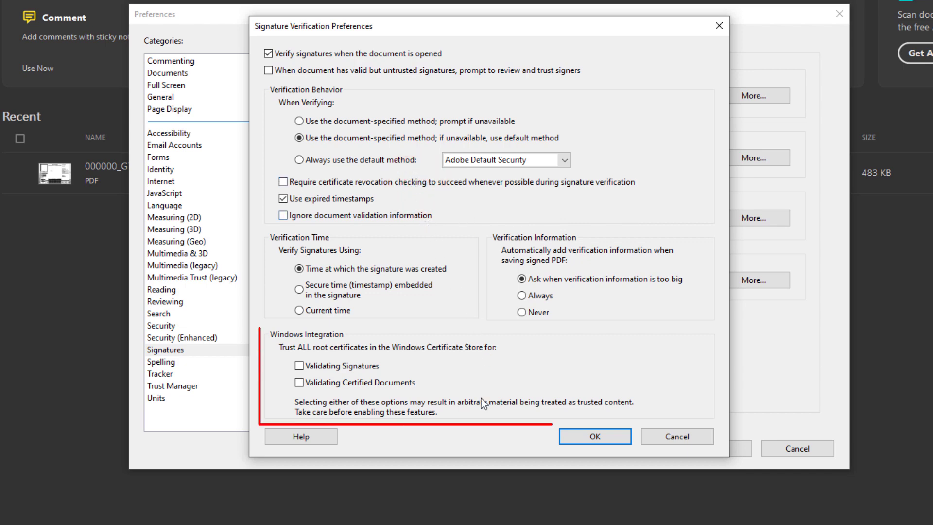
{"action": "left_click", "coordinate": [336, 367]}
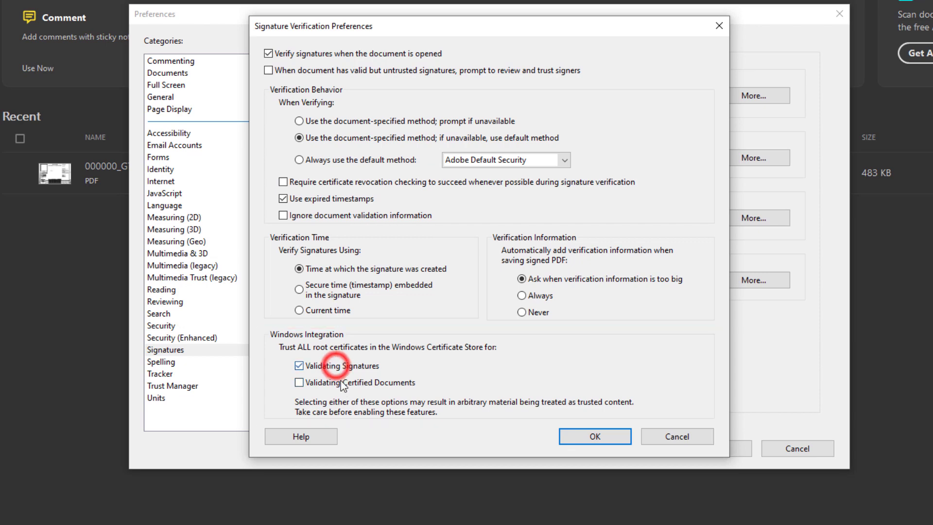
{"action": "left_click", "coordinate": [344, 384]}
{"action": "left_click", "coordinate": [610, 438]}
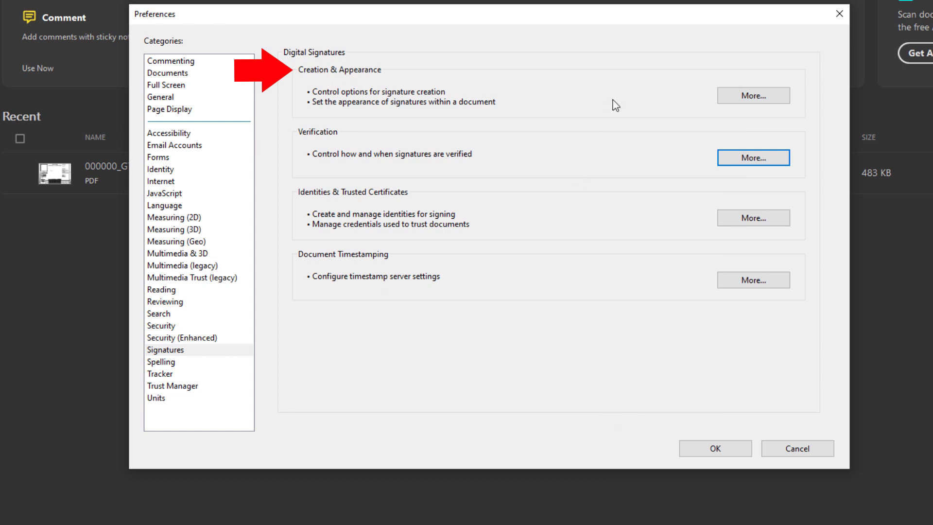
- Exclude revocation status when signing and start a new appearance titled with the signer's name, using an imported graphic
{"action": "left_click", "coordinate": [775, 98]}
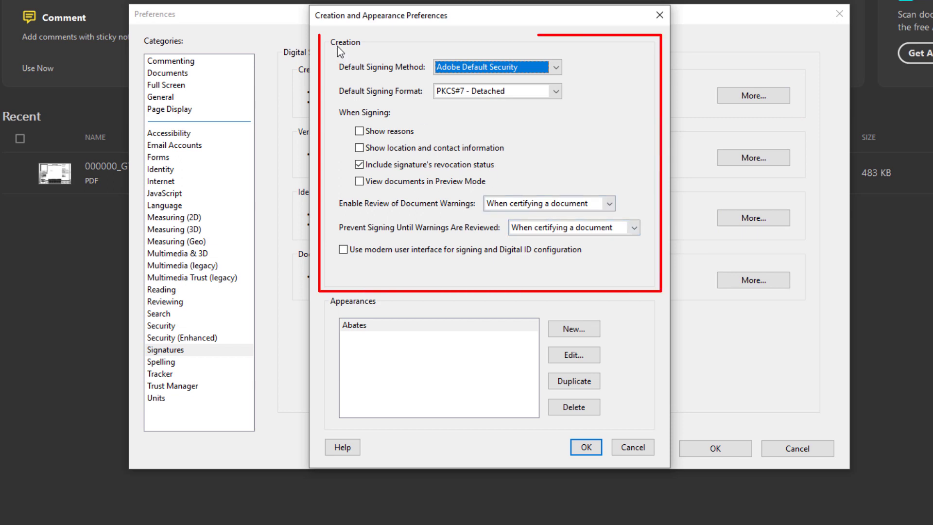
{"action": "left_click", "coordinate": [381, 166]}
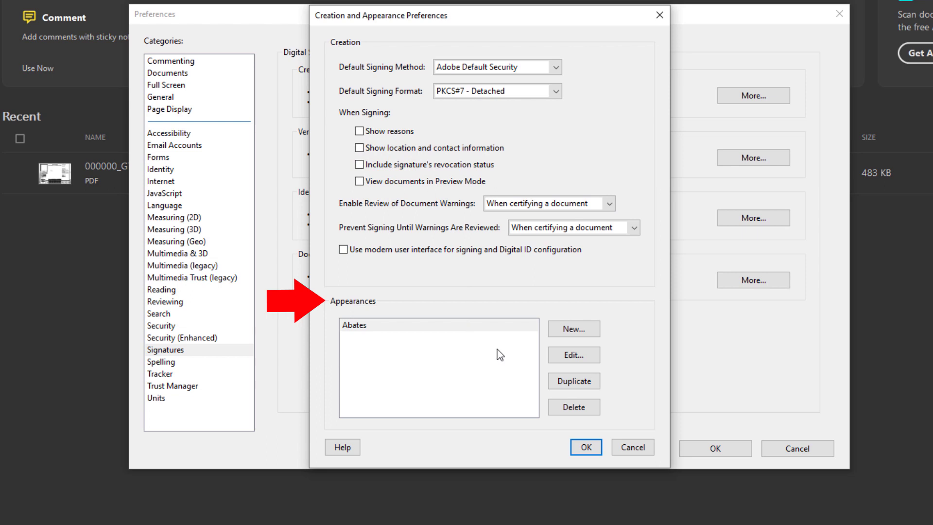
{"action": "left_click", "coordinate": [579, 329]}
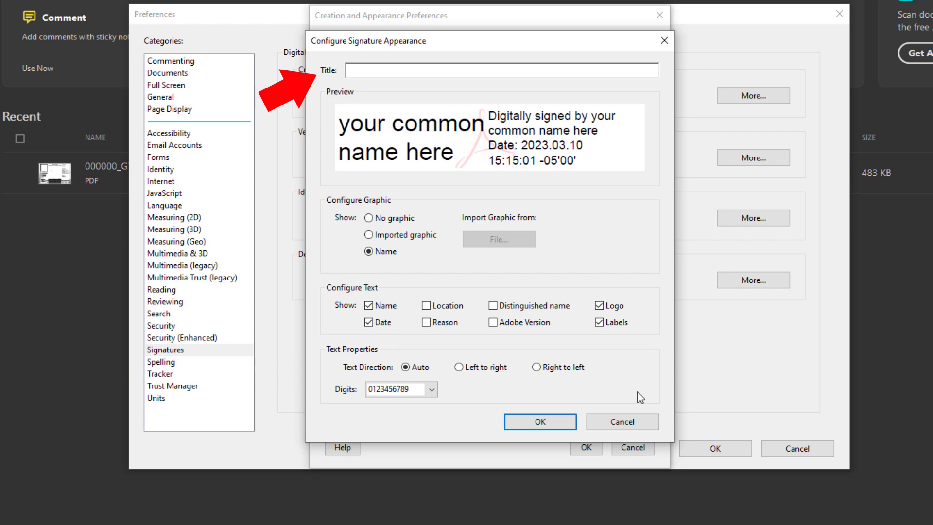
{"action": "type", "text": "John E. Doe"}
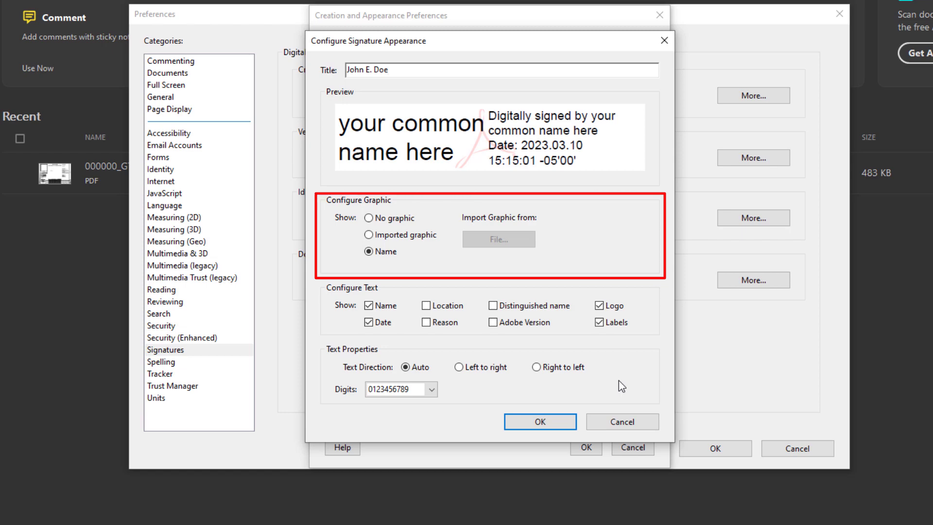
{"action": "left_click", "coordinate": [369, 234]}
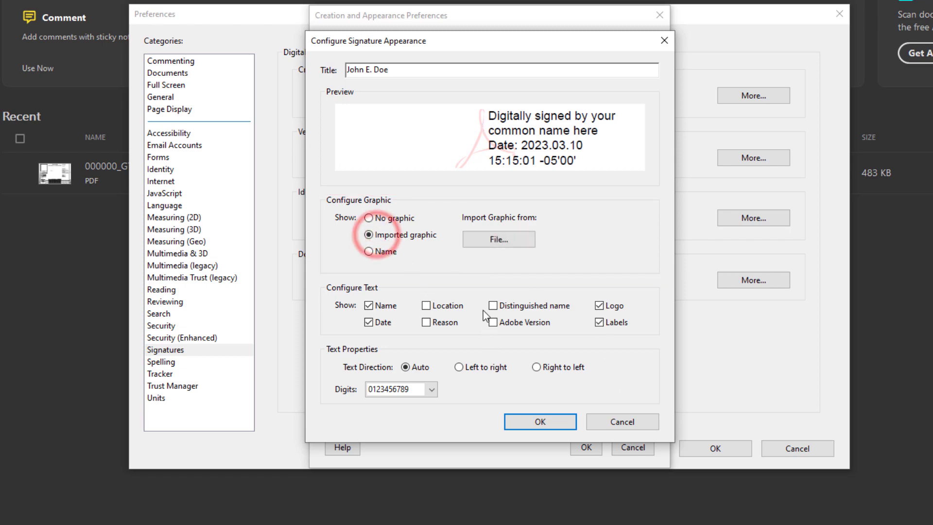
- Import Desktop/signature/Signature.pdf as the signature graphic and save the new appearance
{"action": "left_click", "coordinate": [506, 246]}
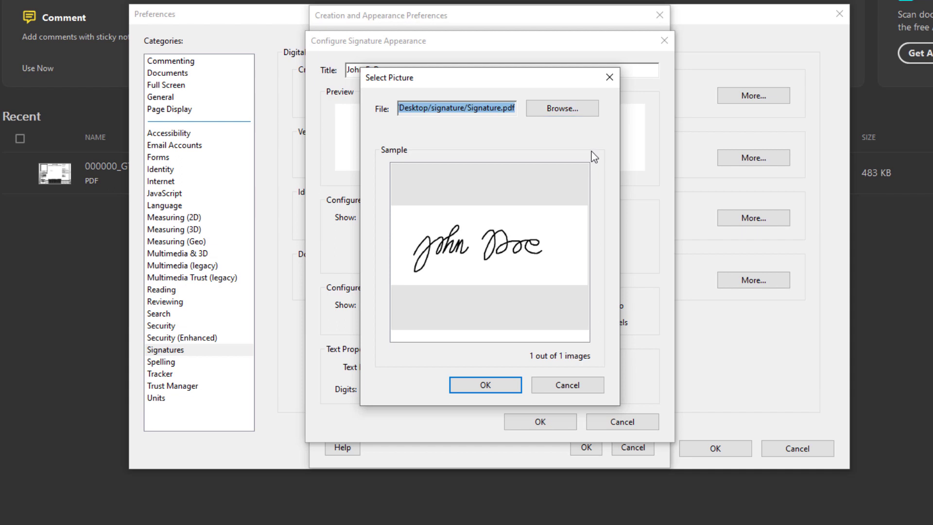
{"action": "left_click", "coordinate": [574, 111]}
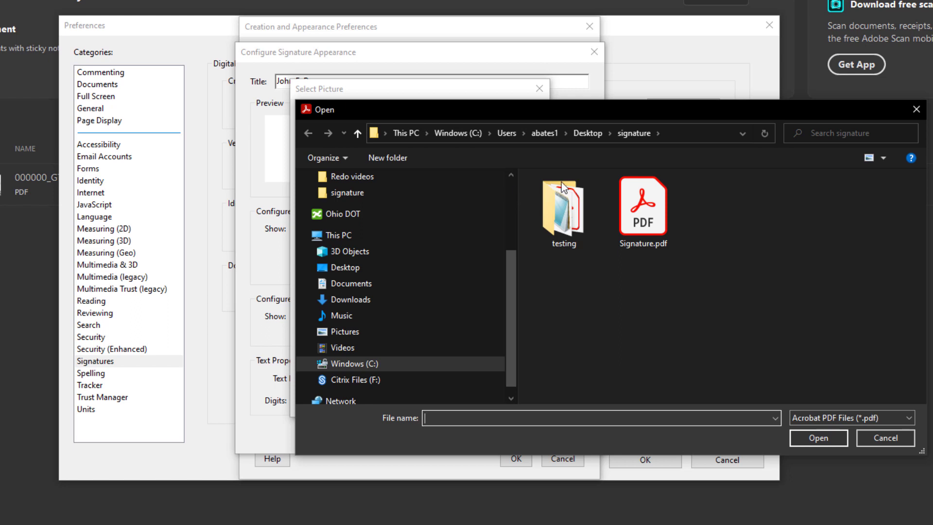
{"action": "left_click", "coordinate": [643, 218]}
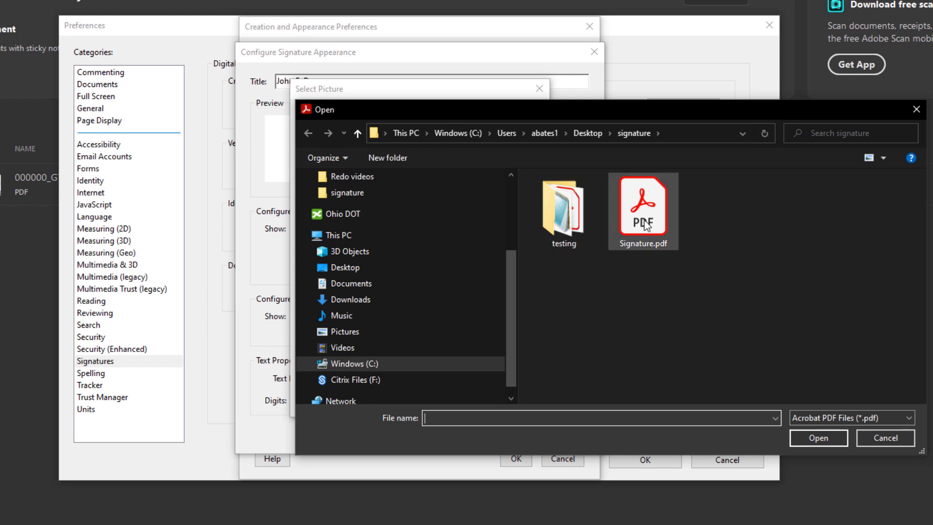
{"action": "left_click", "coordinate": [819, 438]}
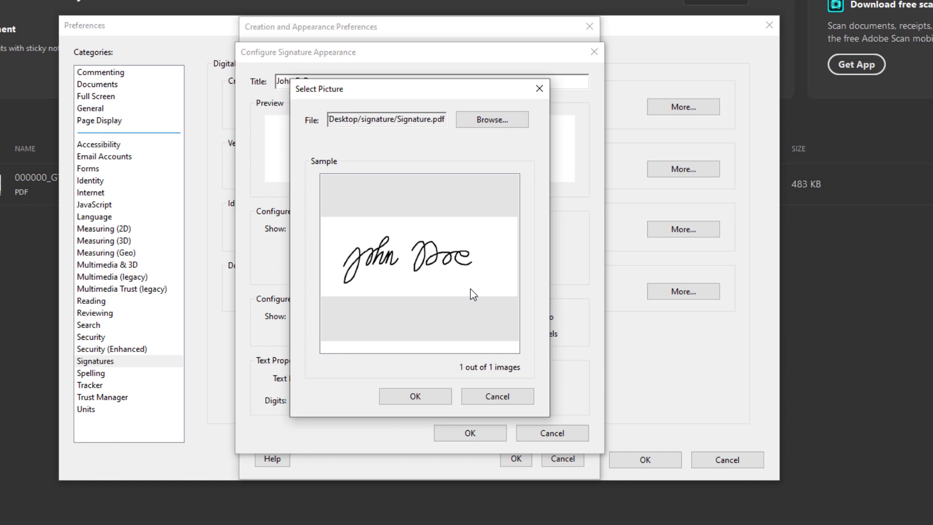
{"action": "left_click", "coordinate": [432, 397]}
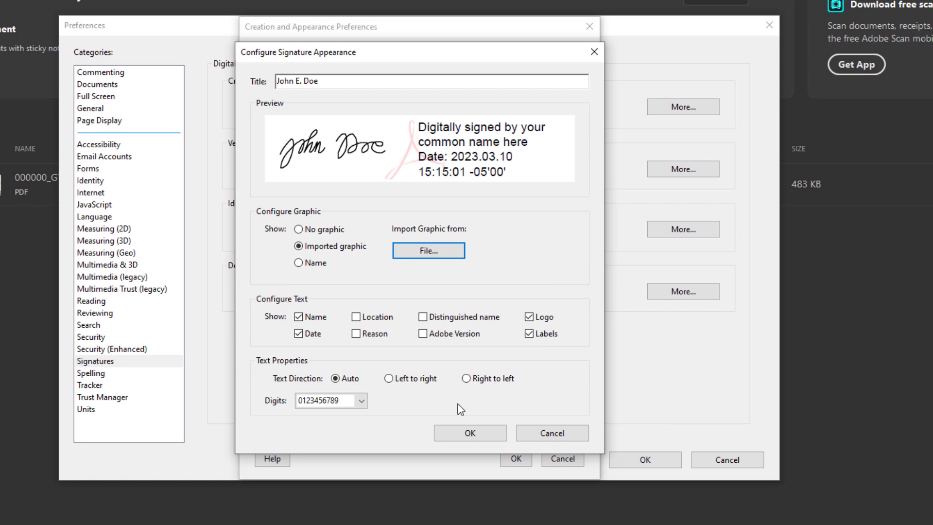
{"action": "left_click", "coordinate": [471, 435]}
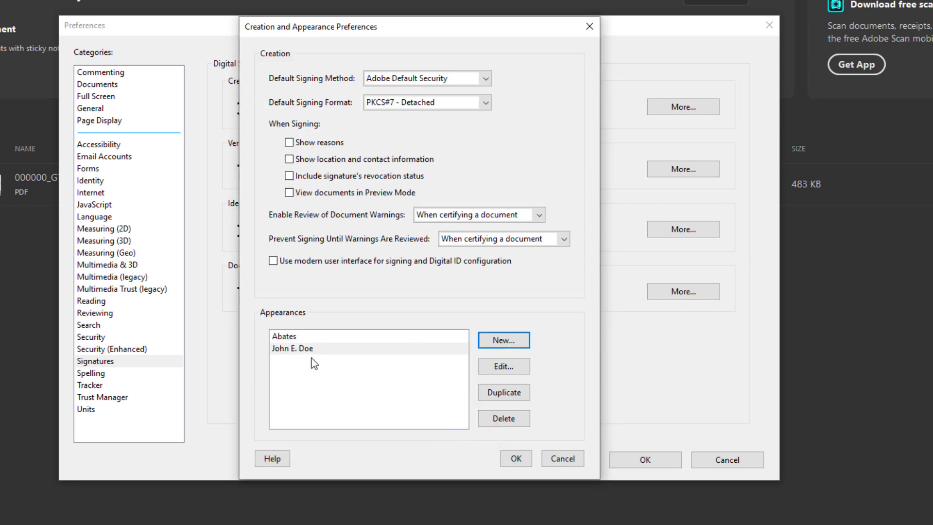
{"action": "left_click", "coordinate": [522, 461]}
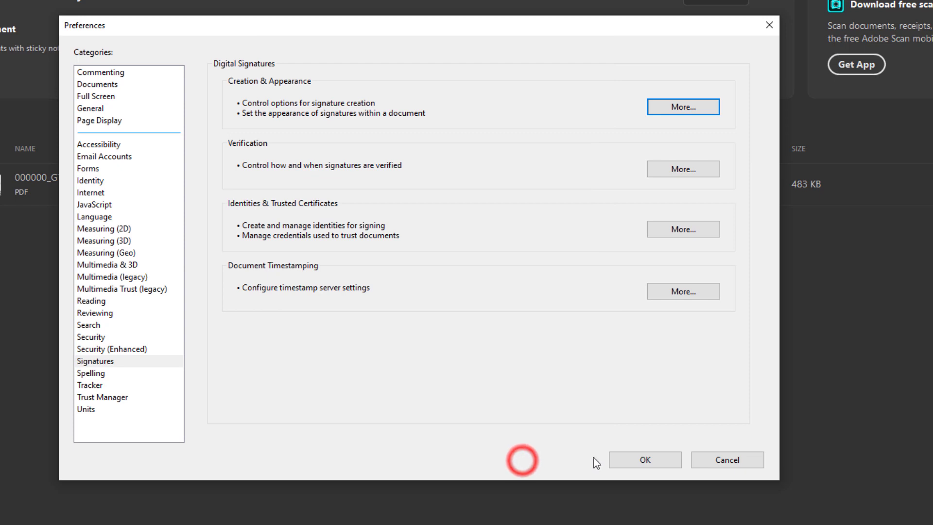
- Close Preferences and open the recent file 000000_GT001.pdf
{"action": "left_click", "coordinate": [645, 459]}
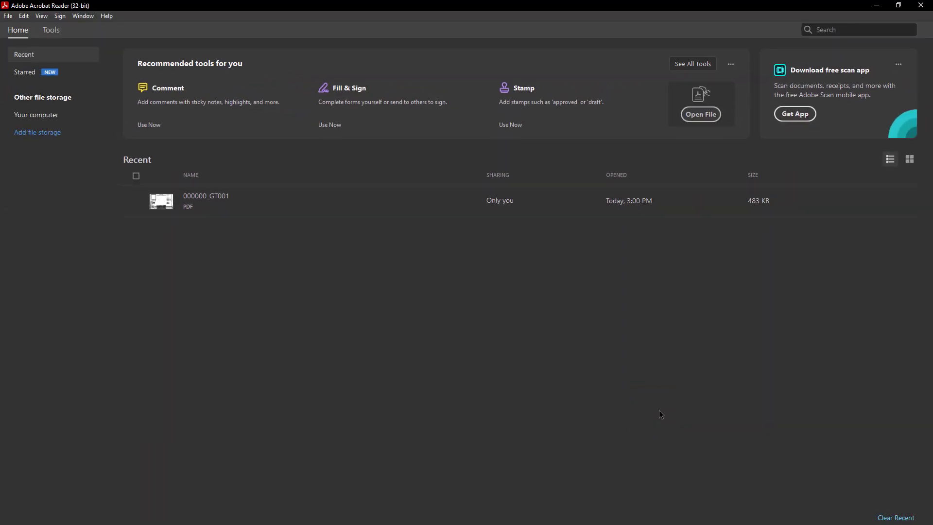
{"action": "left_click", "coordinate": [216, 203]}
{"action": "double_click", "coordinate": [215, 203]}
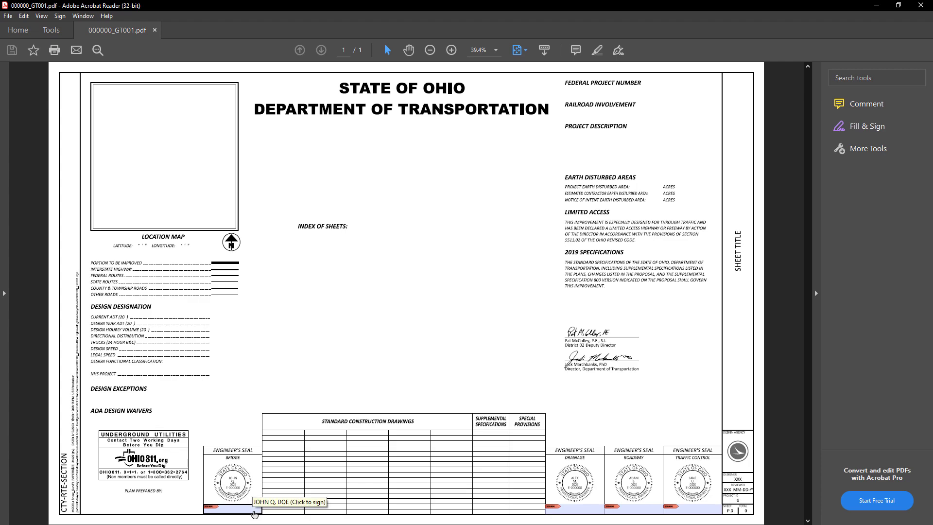
- Sign the bridge engineer's seal field using the handwritten-signature appearance
{"action": "left_click", "coordinate": [253, 513]}
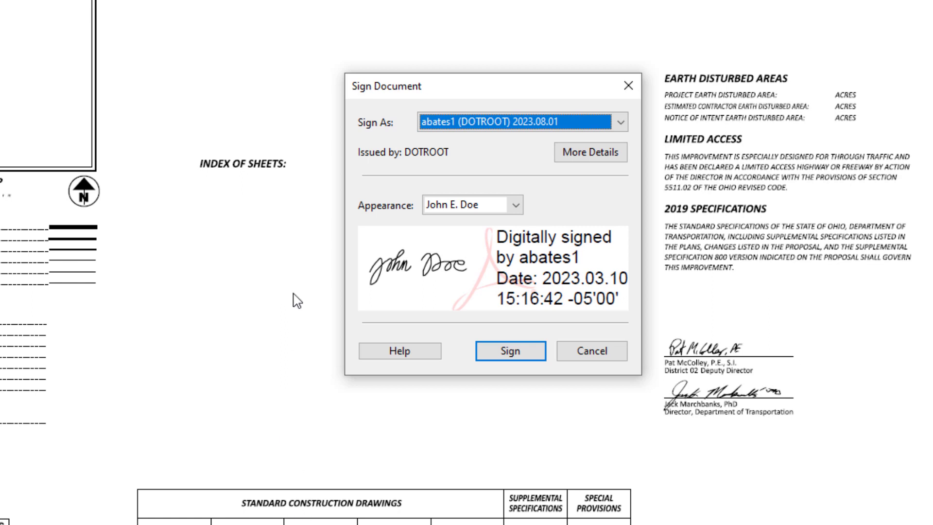
{"action": "left_click", "coordinate": [516, 205]}
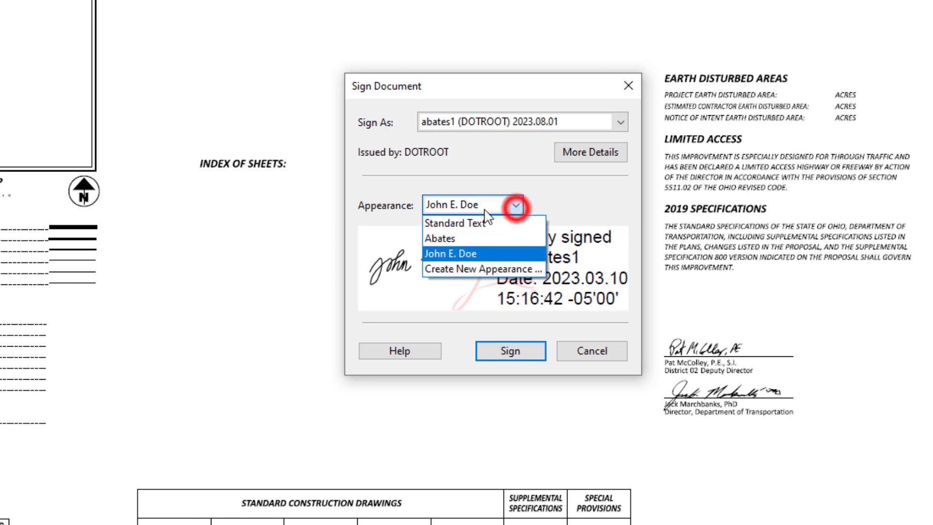
{"action": "left_click", "coordinate": [474, 221]}
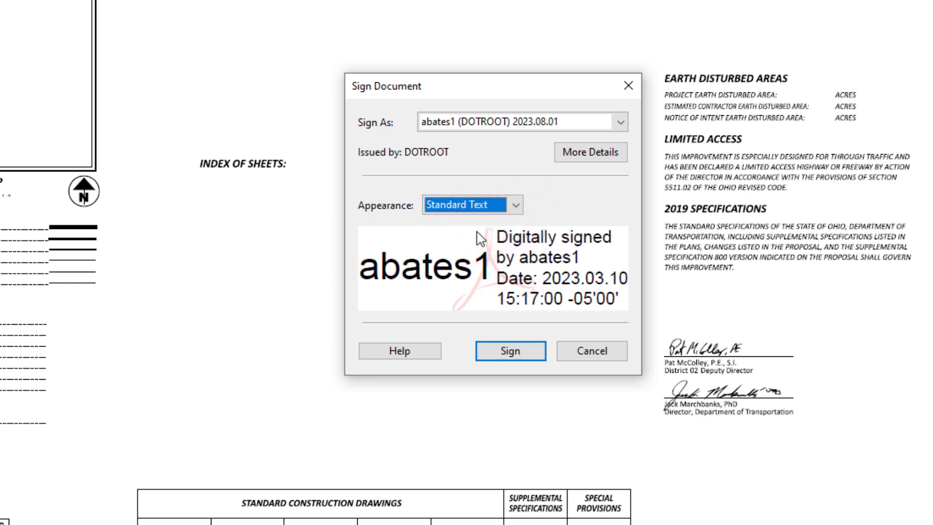
{"action": "left_click", "coordinate": [516, 206]}
{"action": "left_click", "coordinate": [481, 257]}
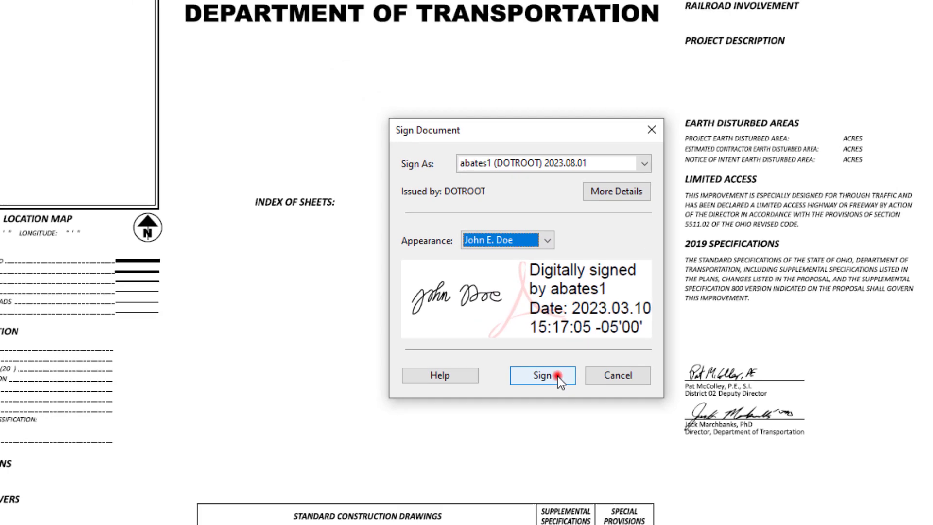
{"action": "left_click", "coordinate": [537, 353]}
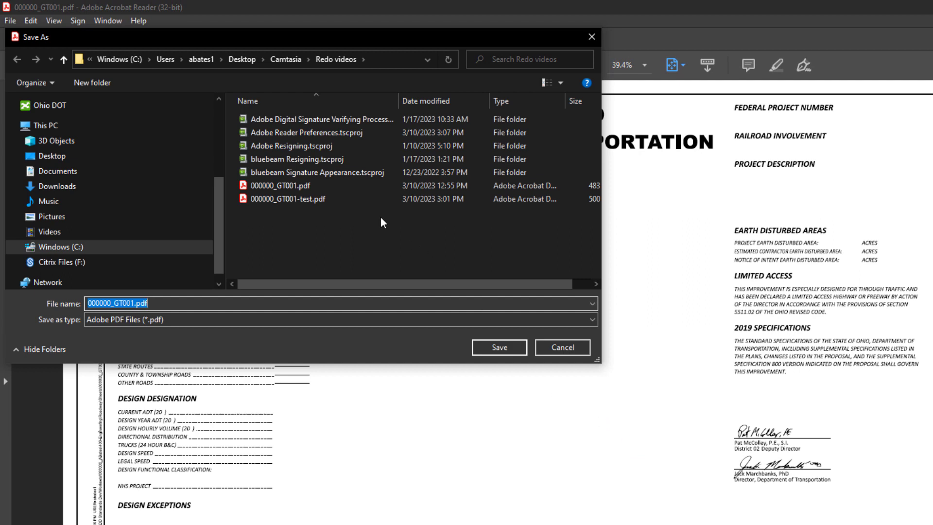
- Save the signed sheet as 000000_GT001-test.pdf, replacing the existing file
{"action": "left_click", "coordinate": [298, 201]}
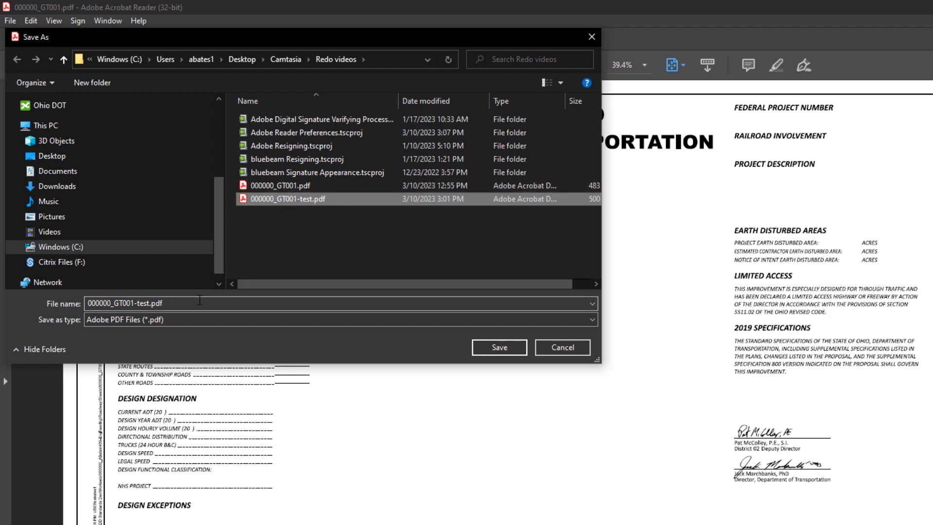
{"action": "left_click", "coordinate": [507, 350]}
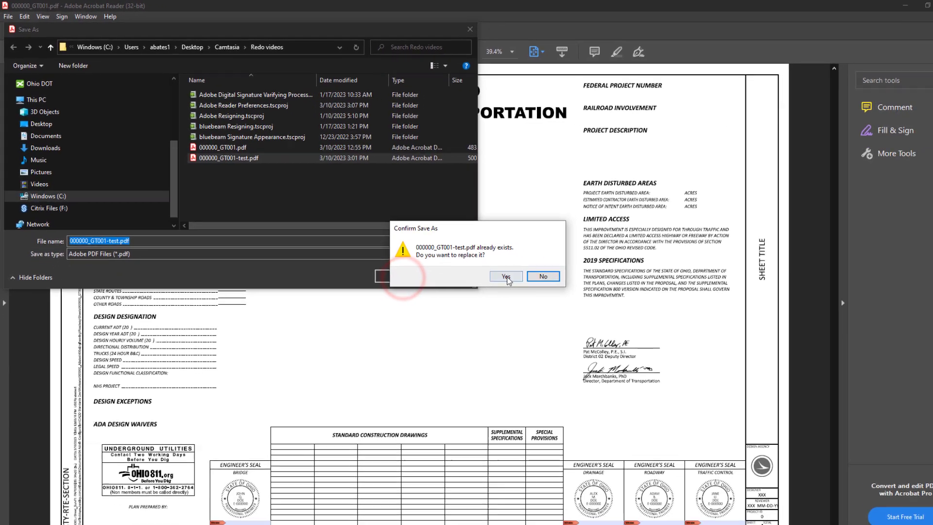
{"action": "left_click", "coordinate": [646, 354]}
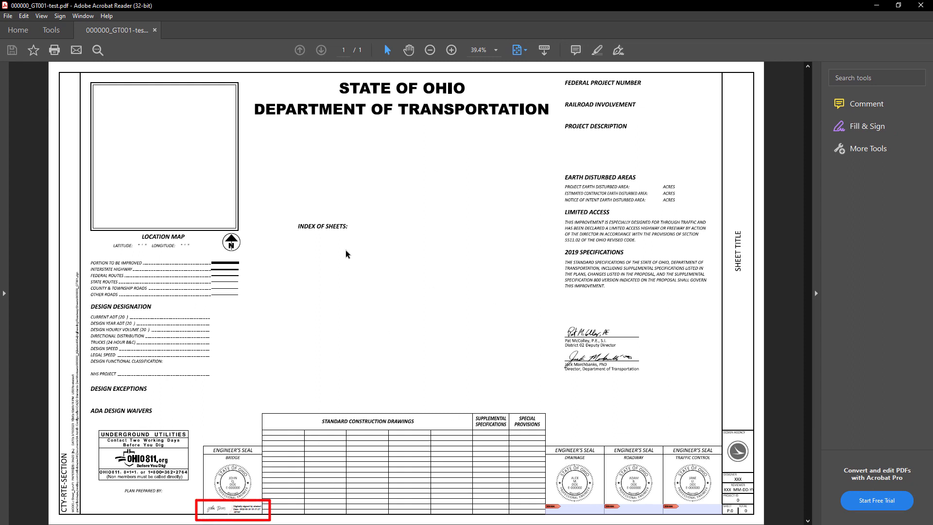
- Show the Signatures panel: one valid signature and three unsigned signature fields
{"action": "left_click", "coordinate": [4, 293]}
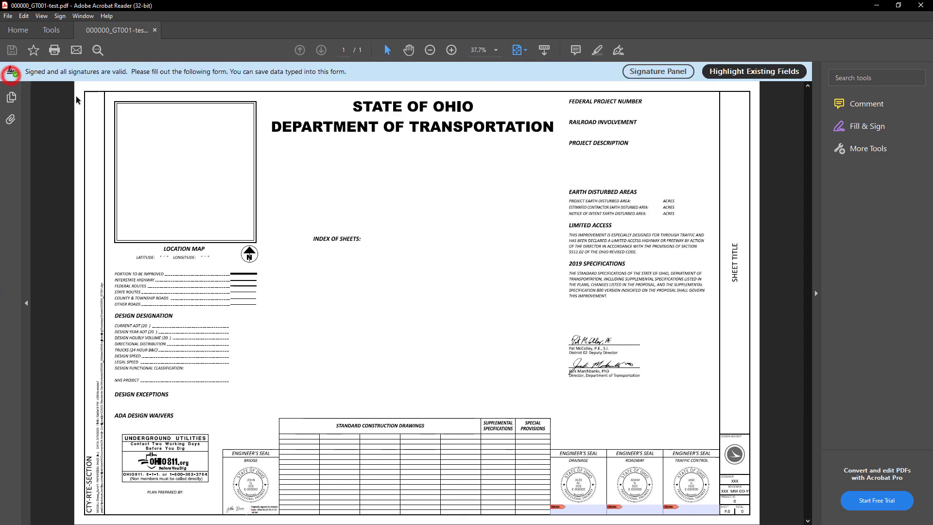
{"action": "left_click", "coordinate": [680, 72]}
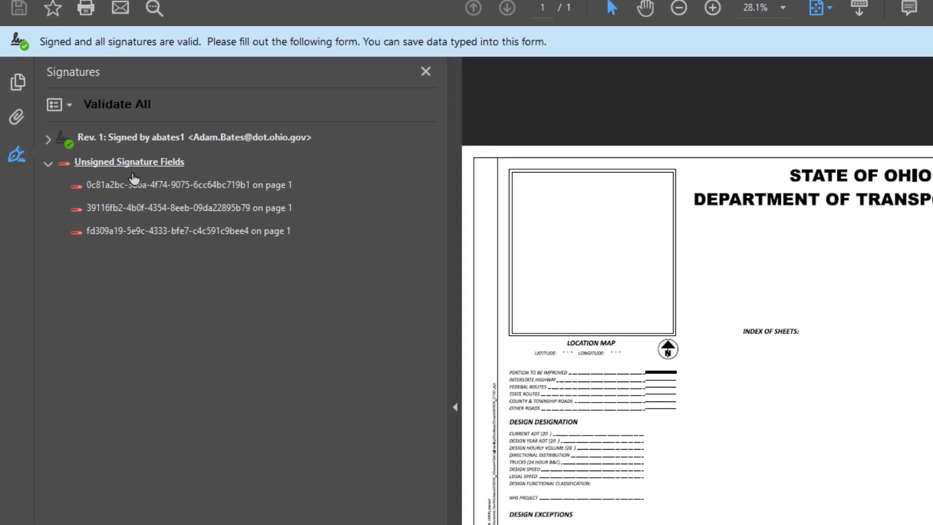